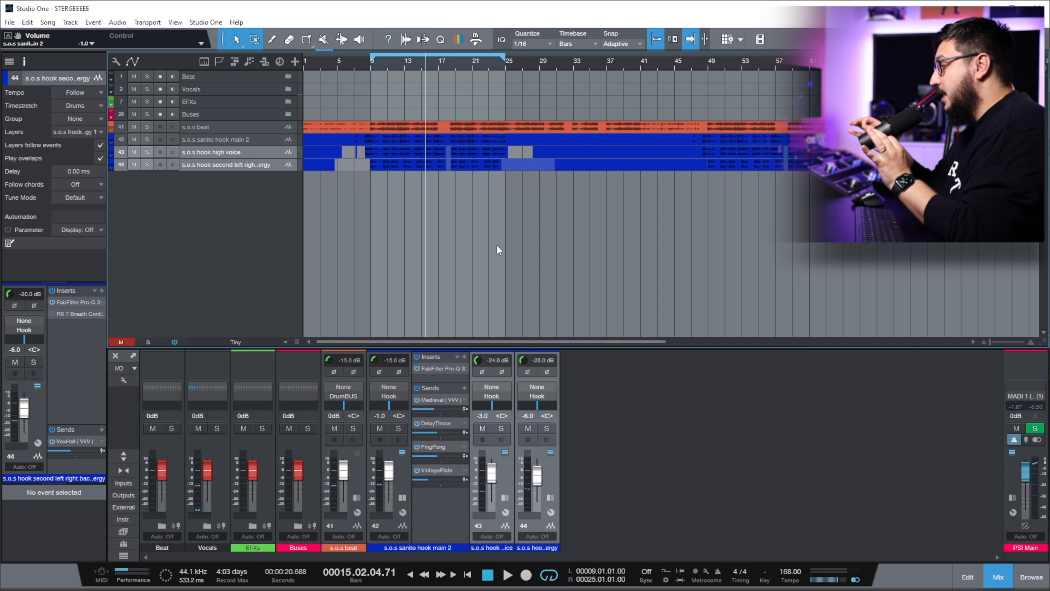
Show the s.o.s beat channel's inserts and add the Trackspacer 2.5 plug-in to it
{"action": "left_click", "coordinate": [356, 498]}
{"action": "left_click", "coordinate": [418, 356]}
{"action": "type", "text": "TRACK"}
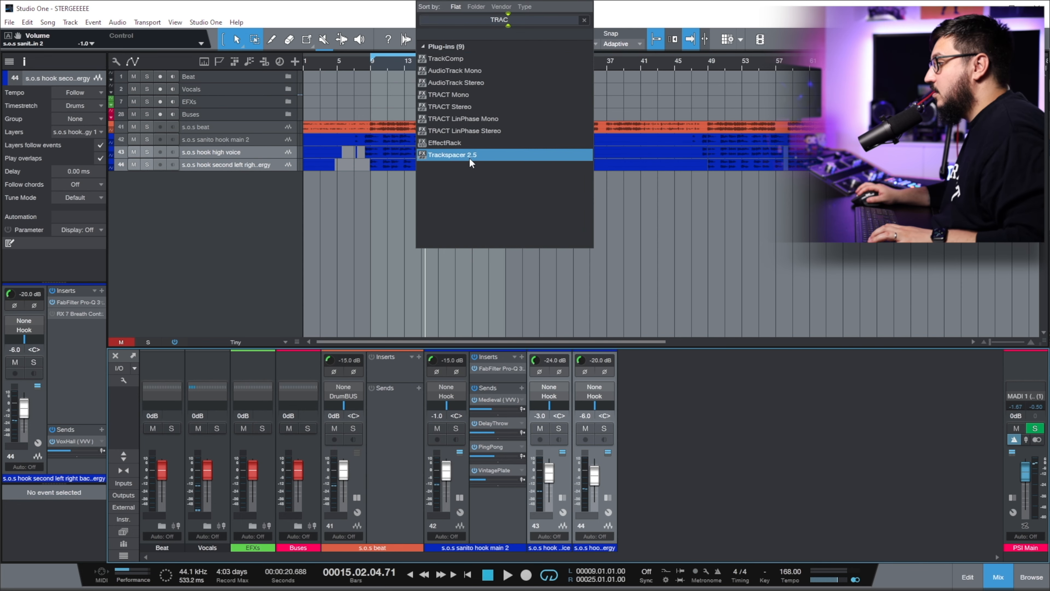
{"action": "left_click", "coordinate": [469, 155]}
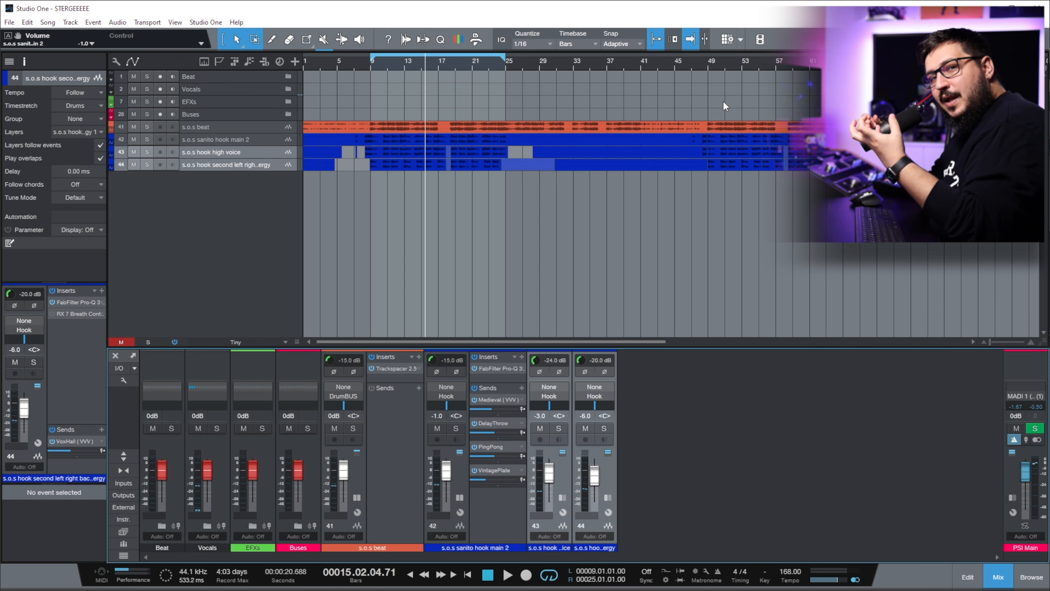
Feed the Vocals bus into Trackspacer's sidechain input
{"action": "left_click", "coordinate": [577, 128]}
{"action": "scroll", "coordinate": [602, 264], "scroll_direction": "down", "scroll_amount": 1}
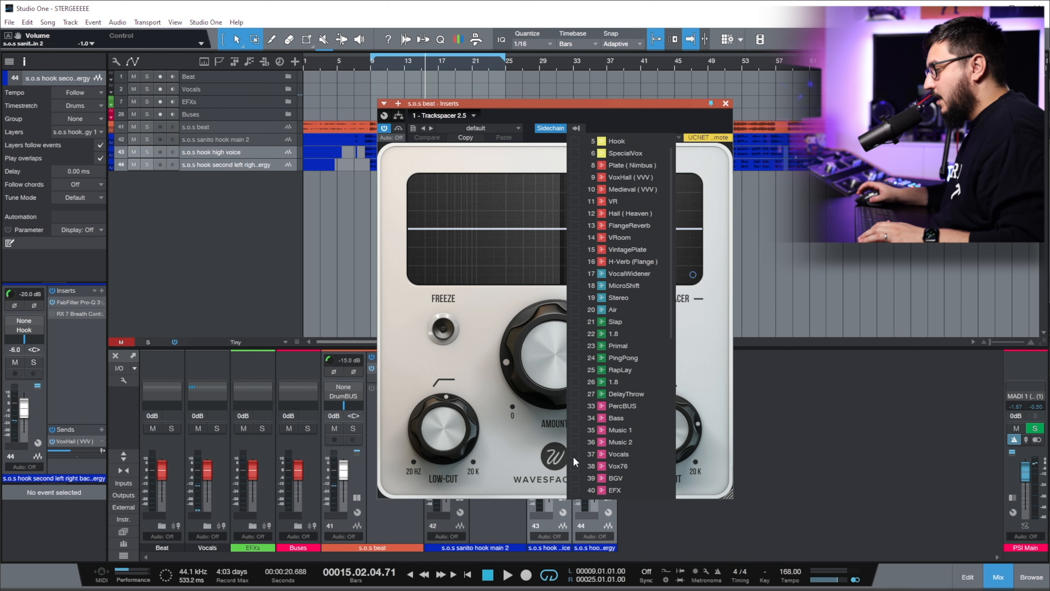
{"action": "left_click", "coordinate": [642, 128]}
Set Trackspacer's amount to 90% and its low-cut to 1.20 kHz while playing the loop, and close the plug-in
{"action": "left_click_drag", "start_coordinate": [449, 445], "coordinate": [451, 440]}
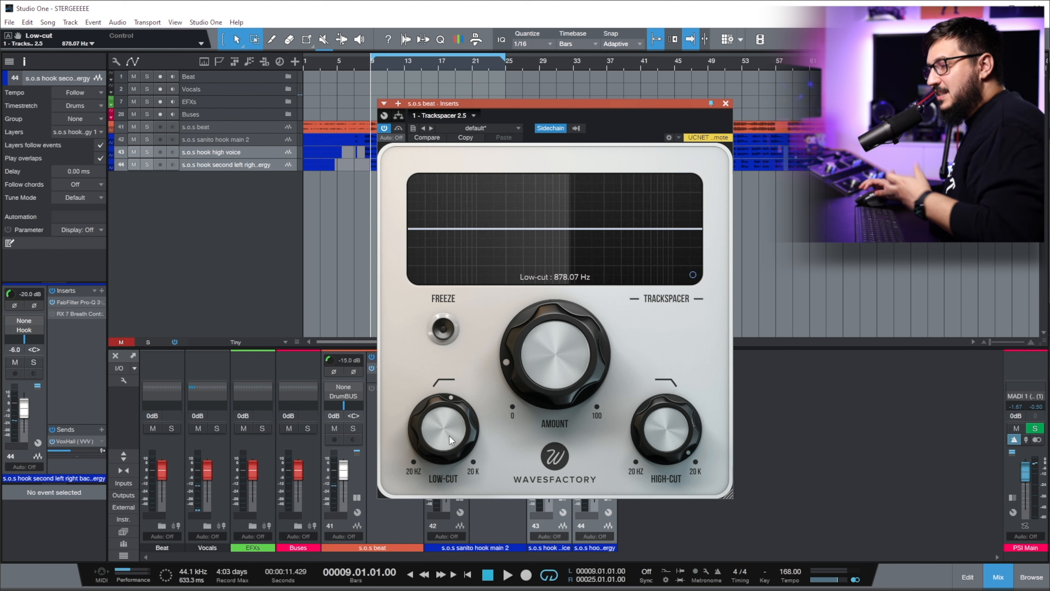
{"action": "key", "text": "space"}
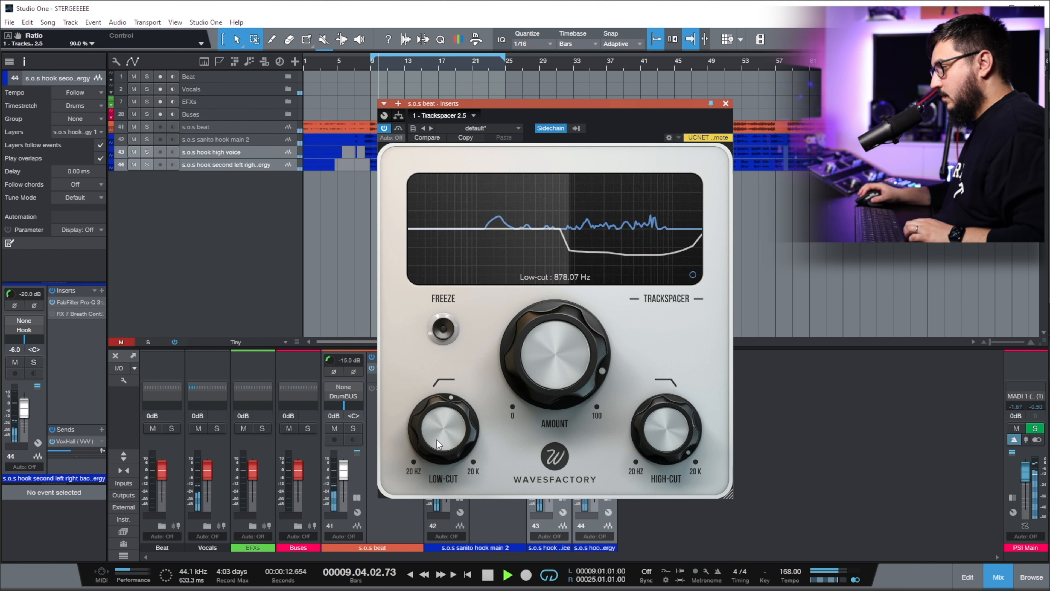
{"action": "left_click_drag", "start_coordinate": [444, 440], "coordinate": [438, 447]}
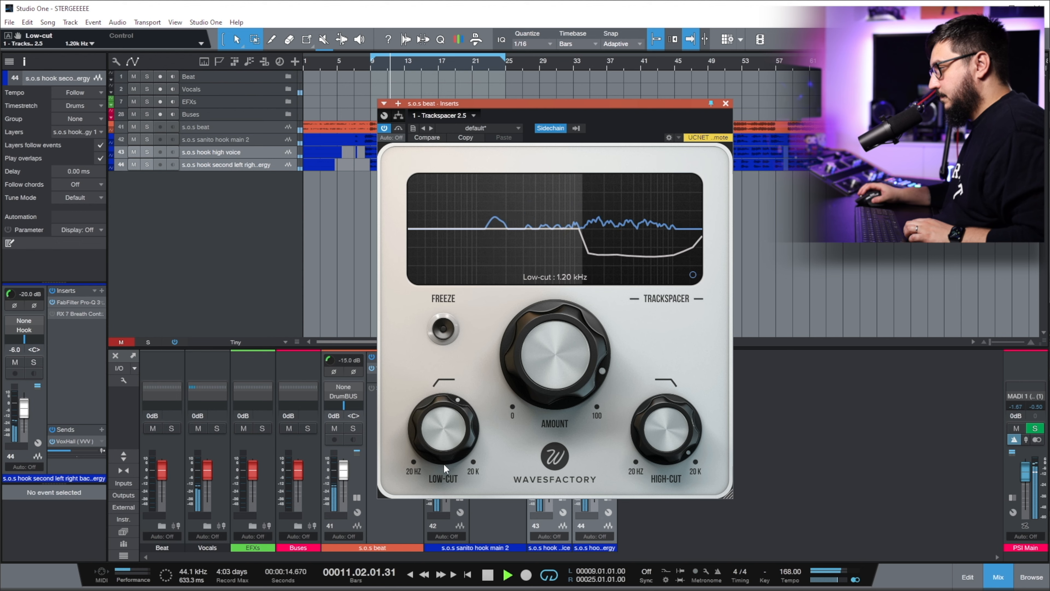
{"action": "key", "text": "space"}
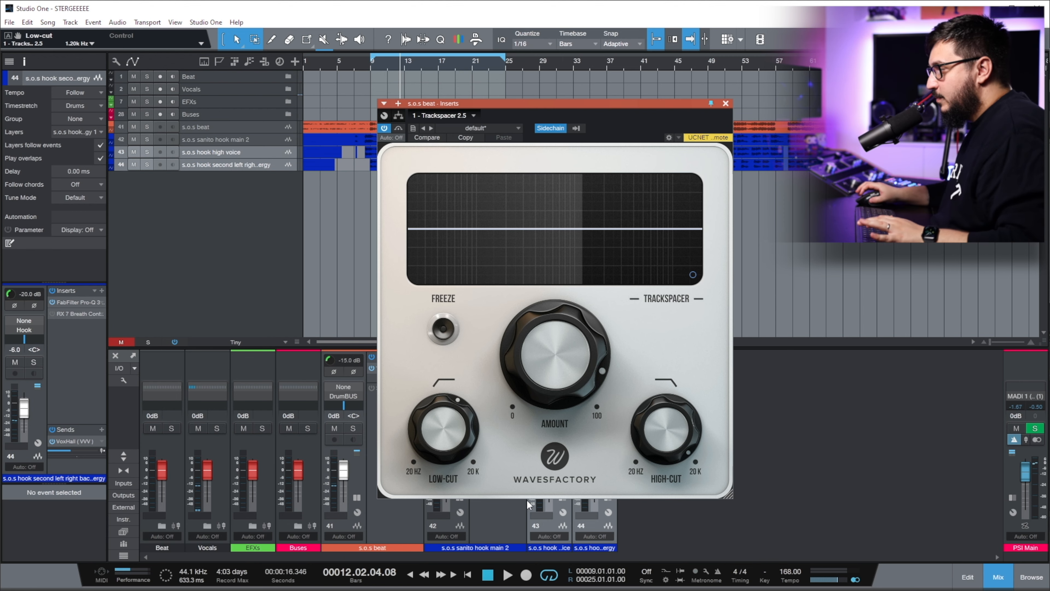
{"action": "left_click", "coordinate": [726, 103]}
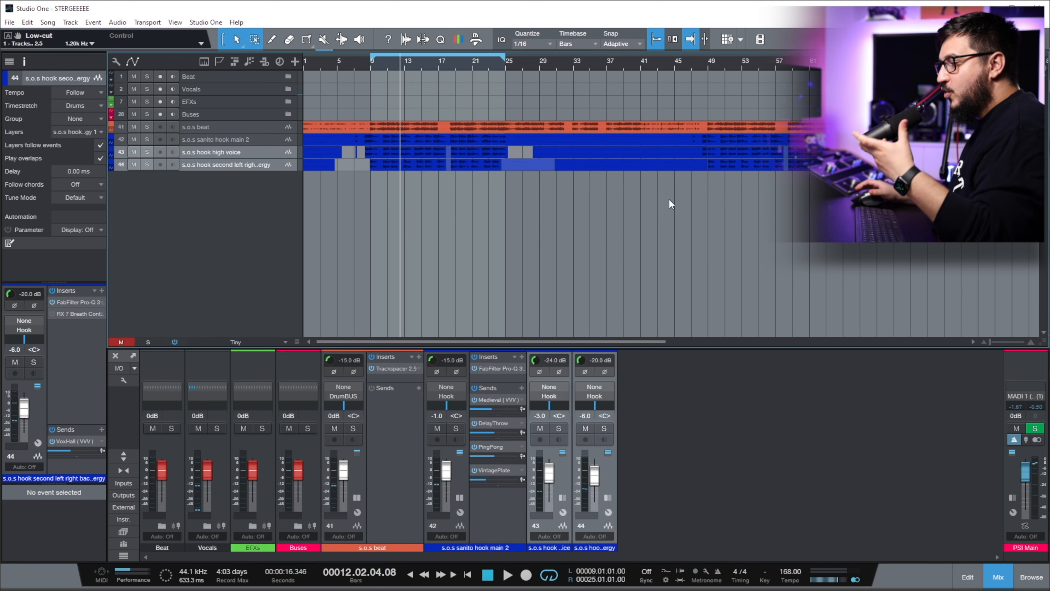
Add a bus channel beside the main hook vocal and insert FabFilter Pro-DS on it
{"action": "right_click", "coordinate": [489, 524]}
{"action": "left_click", "coordinate": [514, 518]}
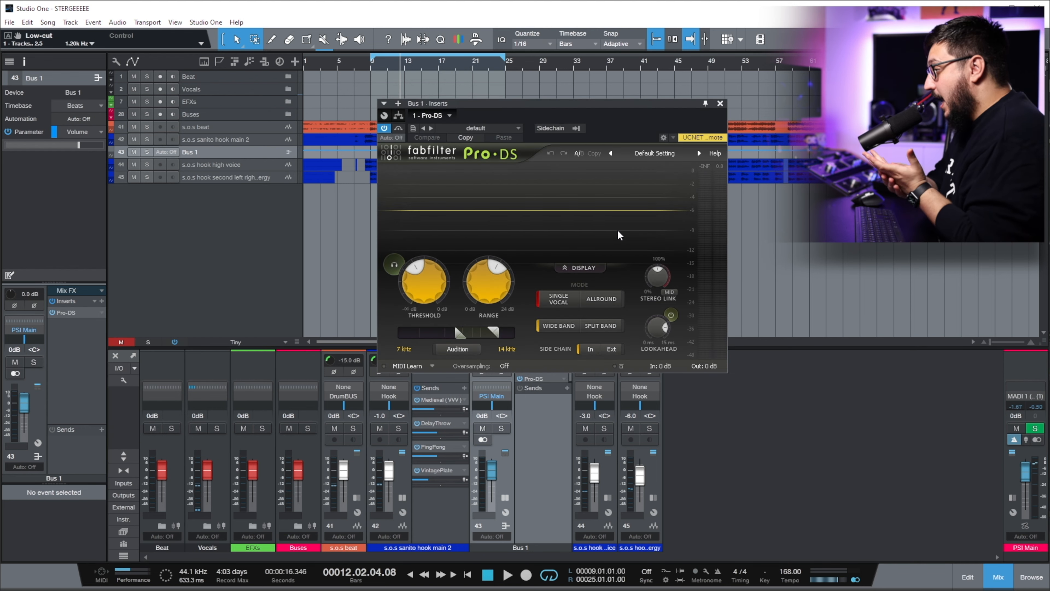
Turn on audition triggering in Pro-DS, widen its detection range to 2 kHz through 20 kHz, and solo the bus
{"action": "left_click", "coordinate": [391, 266]}
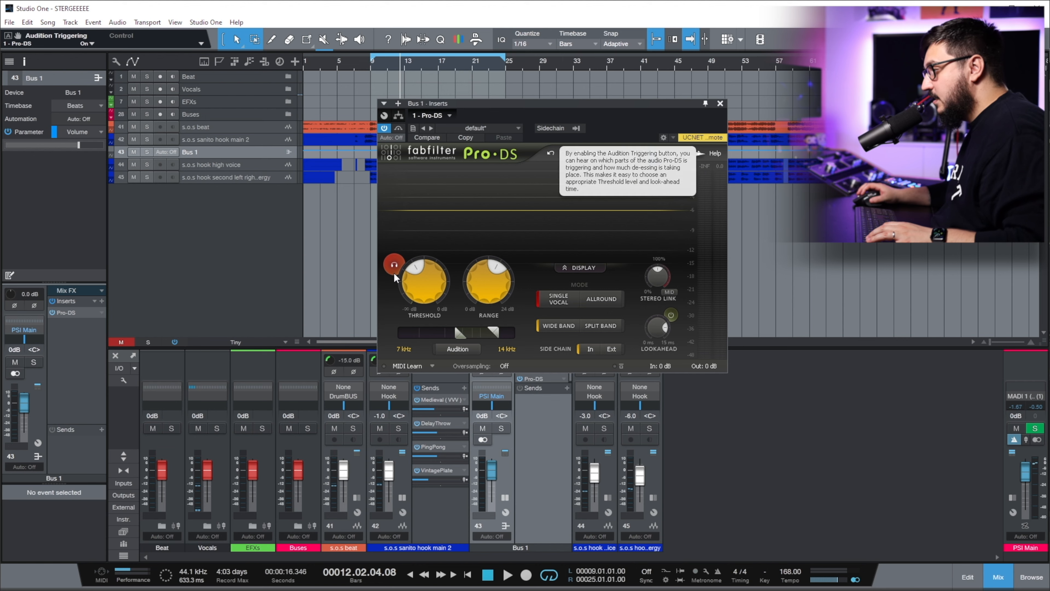
{"action": "left_click_drag", "start_coordinate": [460, 333], "coordinate": [402, 333]}
{"action": "left_click", "coordinate": [501, 428]}
Rename the new bus channel as SIDECHAIN
{"action": "left_click", "coordinate": [464, 387]}
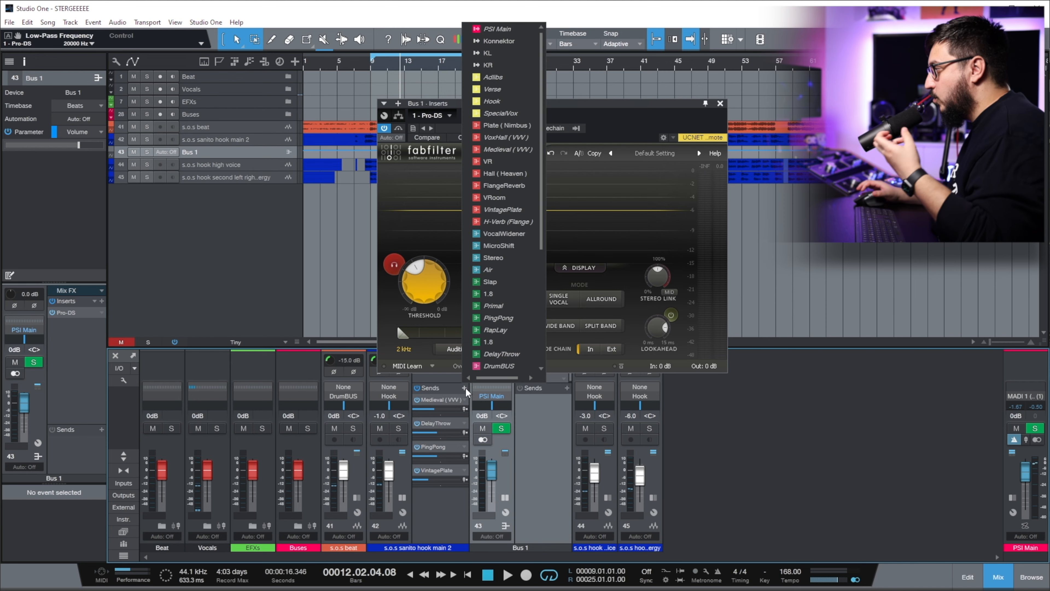
{"action": "scroll", "coordinate": [498, 329], "scroll_direction": "down", "scroll_amount": 5}
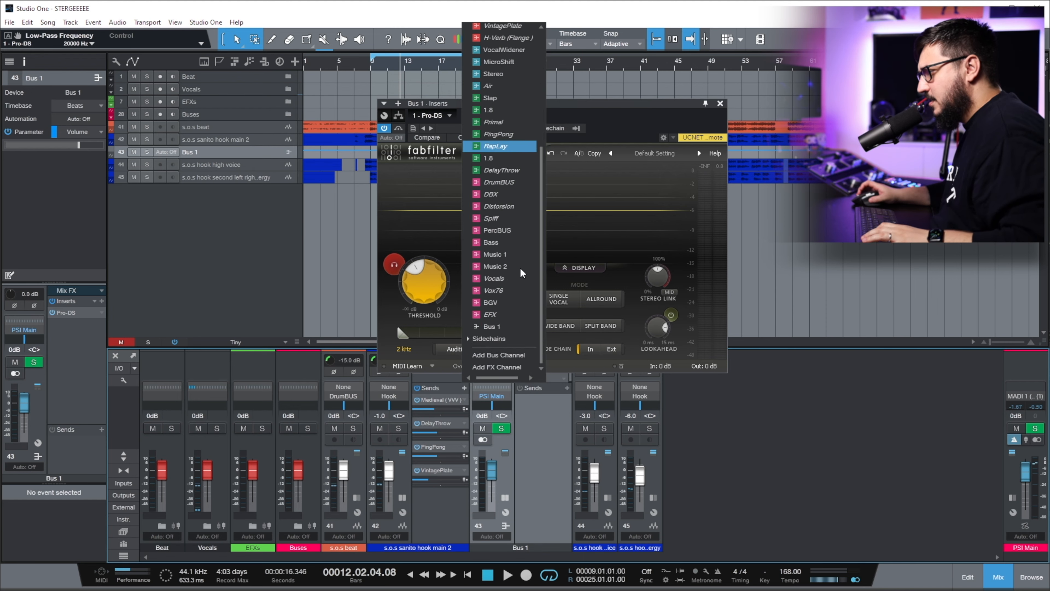
{"action": "left_click", "coordinate": [522, 545]}
{"action": "double_click", "coordinate": [522, 546]}
{"action": "type", "text": "SIDECHAIN"}
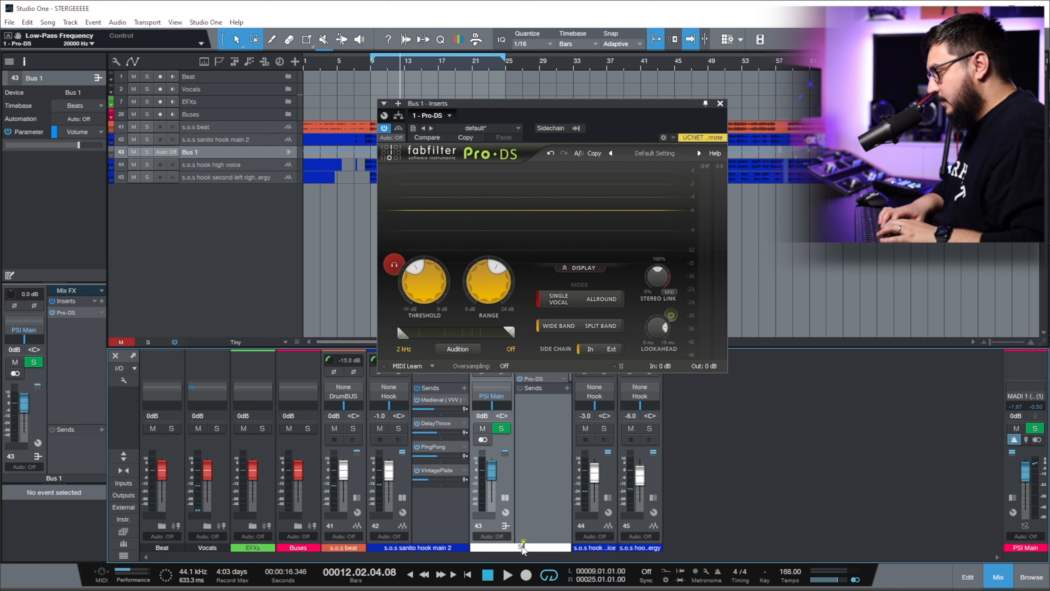
{"action": "key", "text": "Return"}
Add a send from the hook main 2 vocal channel to the SIDECHAIN bus
{"action": "left_click", "coordinate": [464, 388]}
{"action": "scroll", "coordinate": [497, 299], "scroll_direction": "down", "scroll_amount": 3}
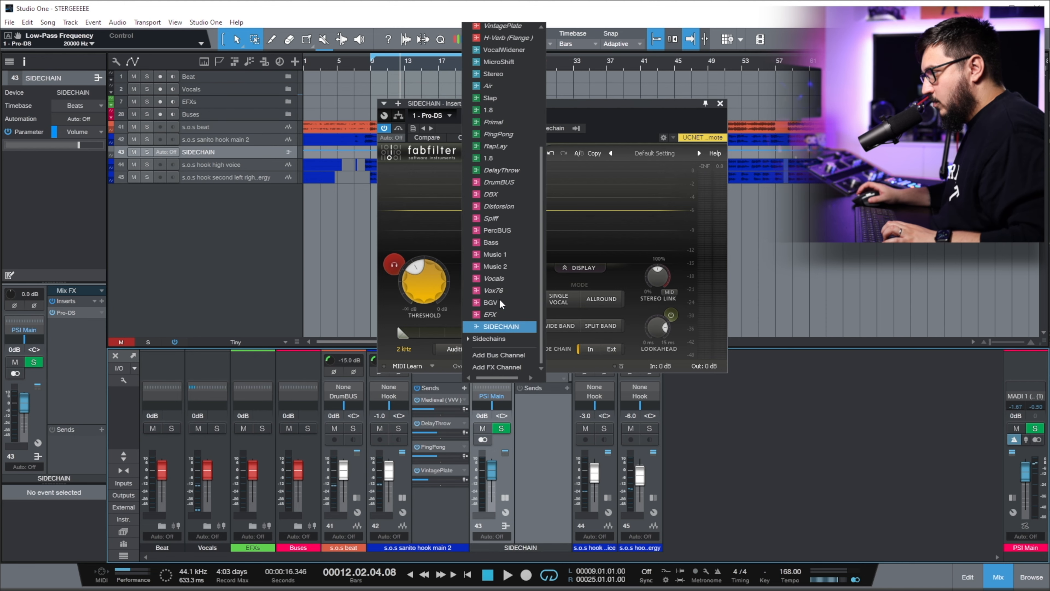
{"action": "left_click", "coordinate": [500, 329]}
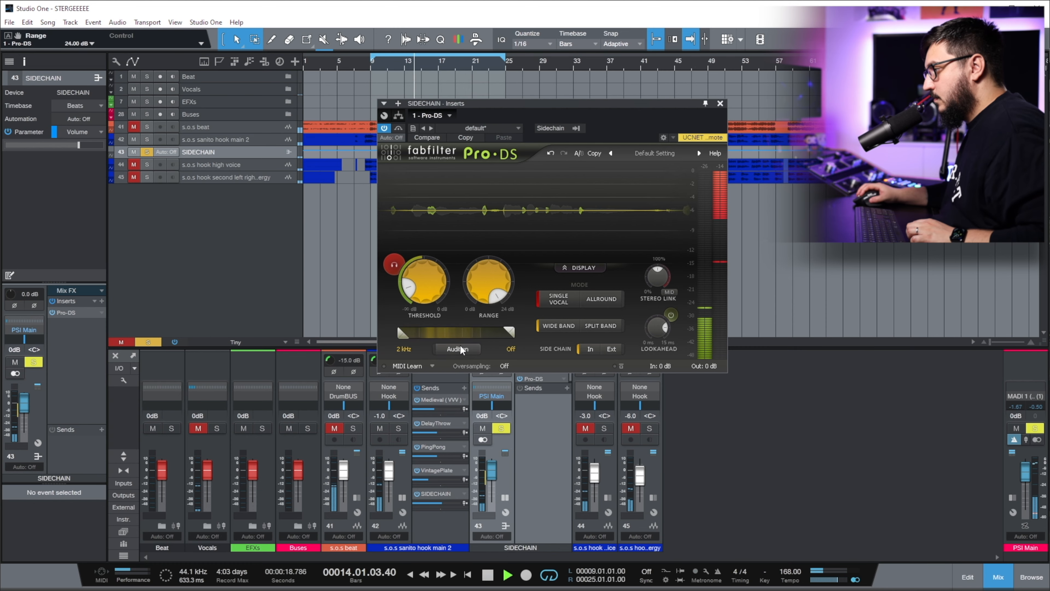
Set the Pro-DS range to 24 dB and threshold to -72.69 dB while auditioning the bus, and close the plug-in
{"action": "left_click", "coordinate": [600, 325]}
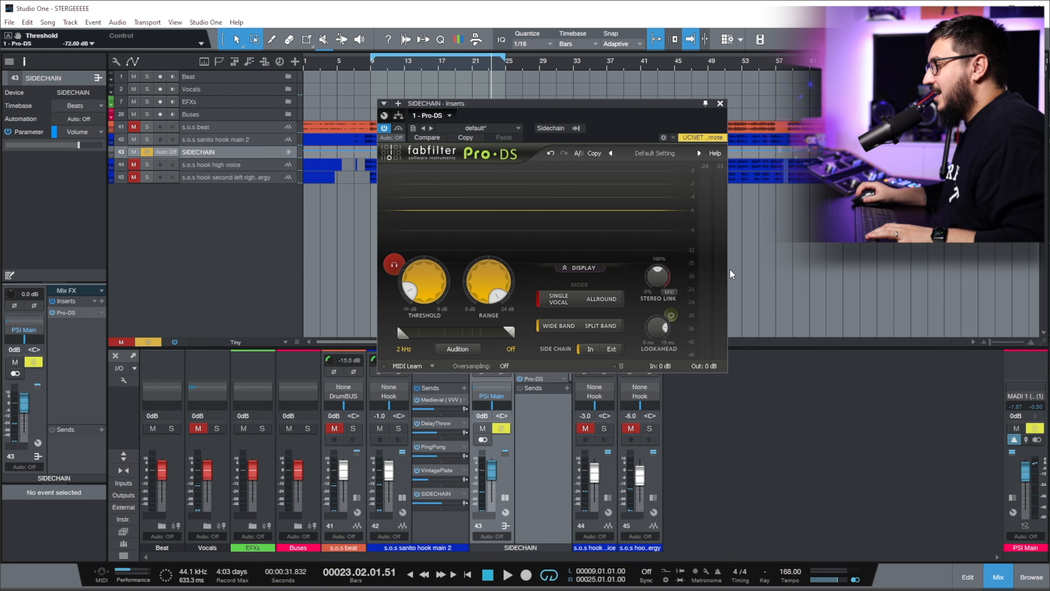
{"action": "left_click", "coordinate": [720, 104]}
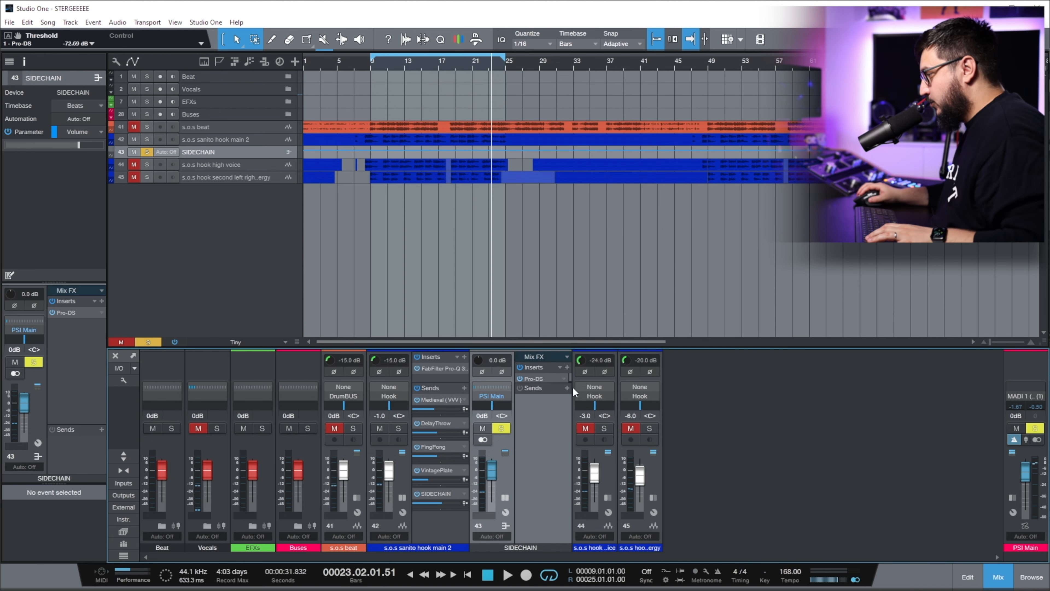
Make the SIDECHAIN bus the only sidechain source of the beat's Trackspacer, and pull that bus's fader down to -∞
{"action": "left_click", "coordinate": [358, 497]}
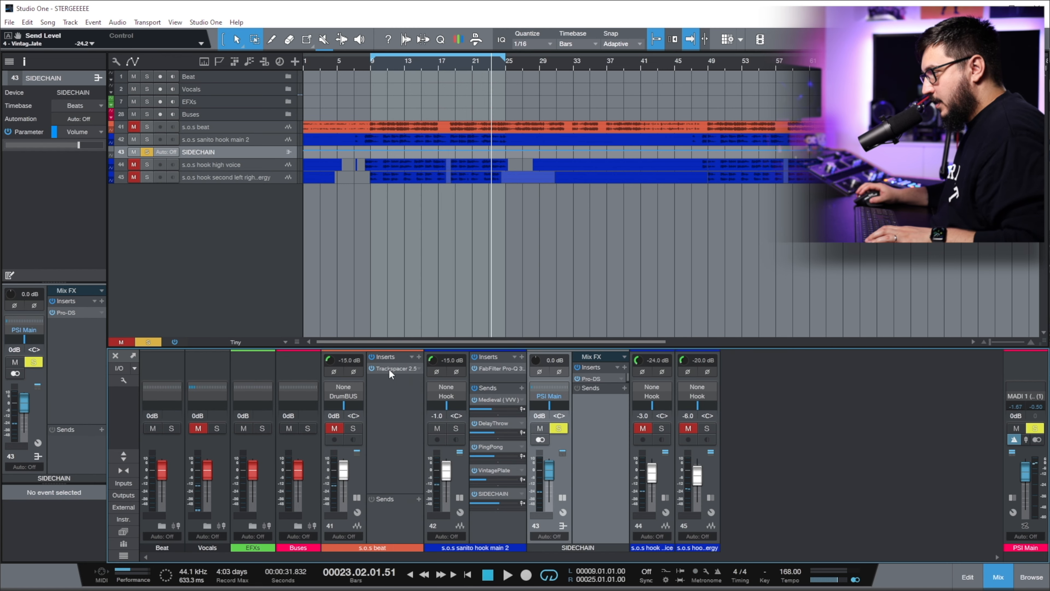
{"action": "left_click", "coordinate": [395, 369]}
{"action": "left_click", "coordinate": [576, 128]}
{"action": "scroll", "coordinate": [628, 370], "scroll_direction": "down", "scroll_amount": 1}
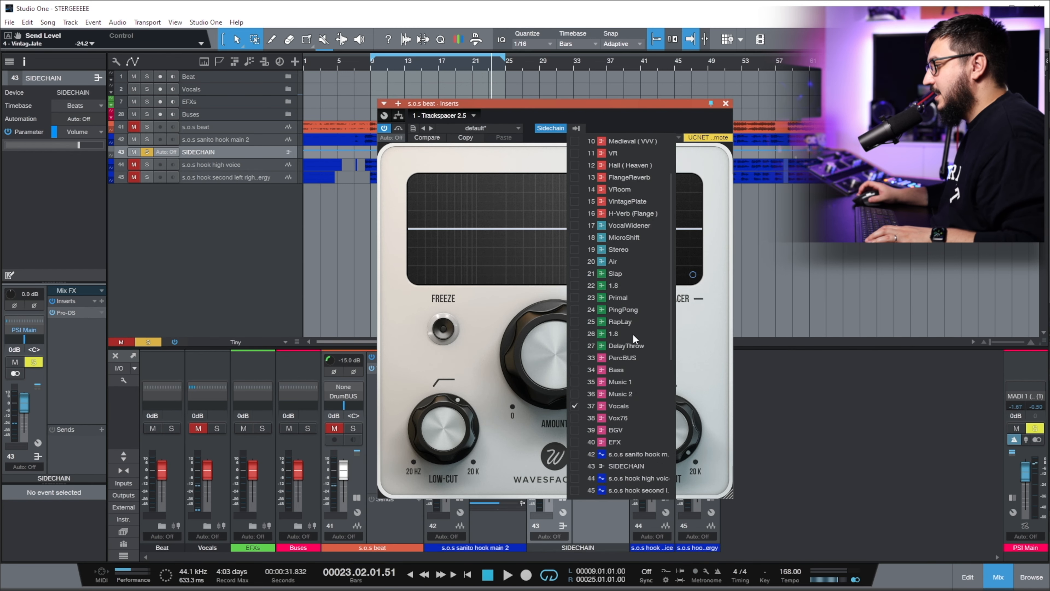
{"action": "scroll", "coordinate": [628, 369], "scroll_direction": "up", "scroll_amount": 1}
{"action": "left_click", "coordinate": [574, 249]}
{"action": "left_click", "coordinate": [575, 189]}
{"action": "left_click", "coordinate": [688, 124]}
{"action": "left_click", "coordinate": [726, 104]}
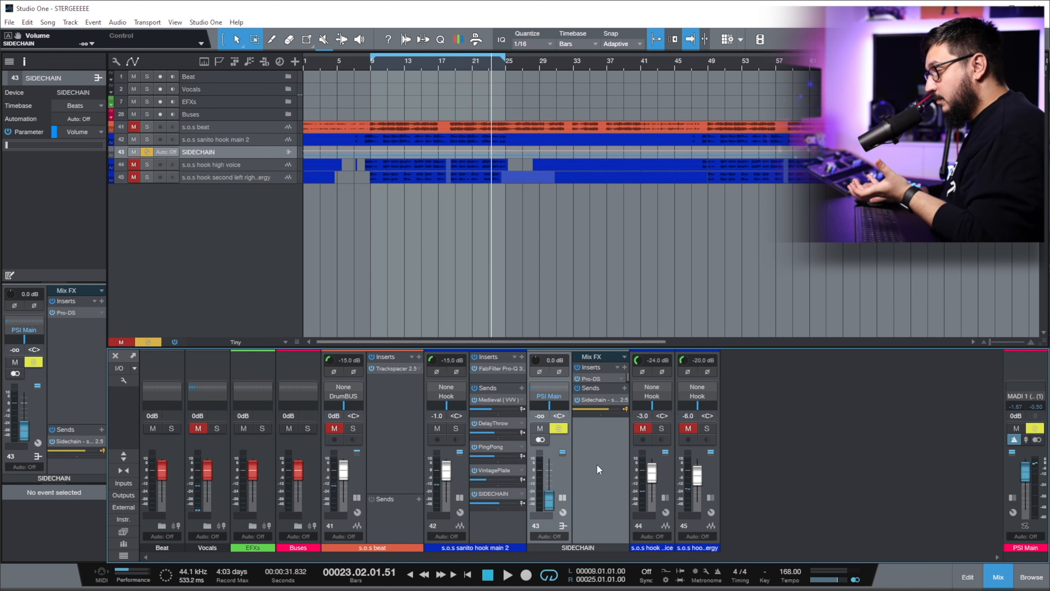
Unmute the s.o.s beat channel and play the loop with its Trackspacer open
{"action": "left_click", "coordinate": [398, 371]}
{"action": "left_click", "coordinate": [335, 429]}
{"action": "key", "text": "space"}
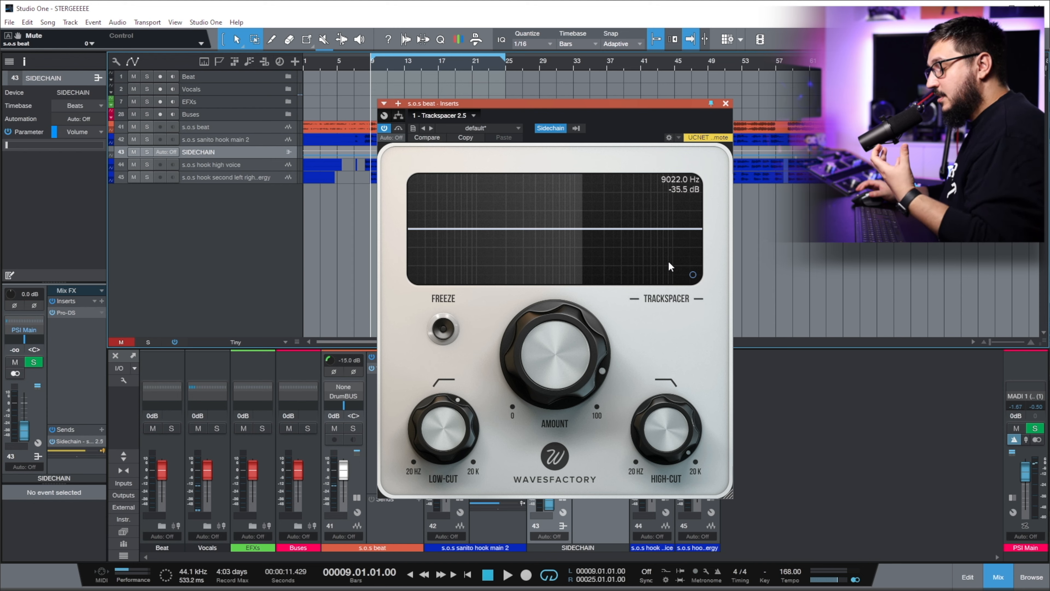
{"action": "key", "text": "space"}
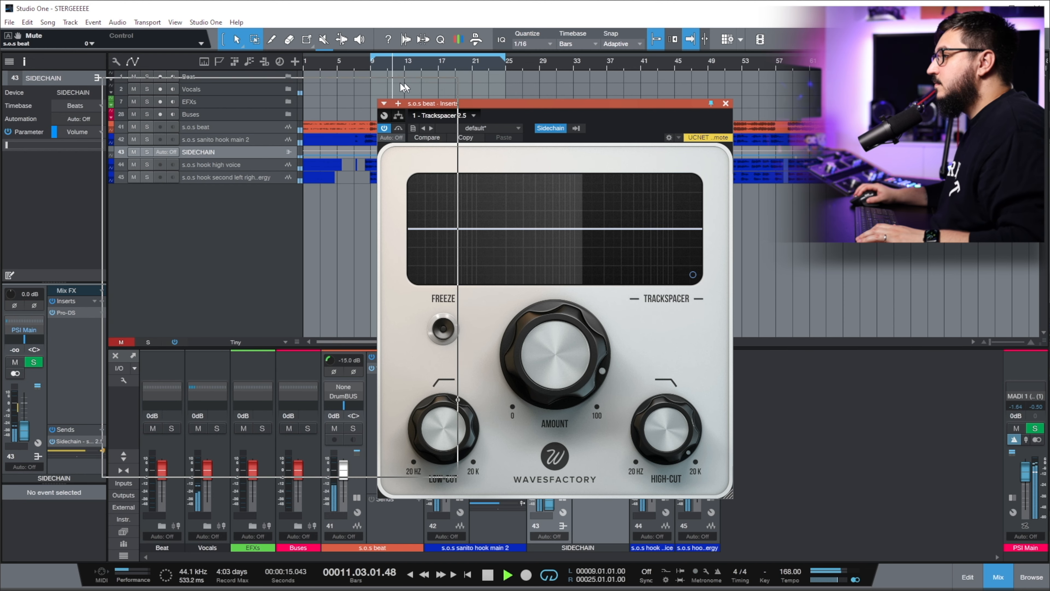
Open Pro-DS from the SIDECHAIN bus and arrange it side by side with the Trackspacer window
{"action": "left_click_drag", "start_coordinate": [680, 108], "coordinate": [371, 88]}
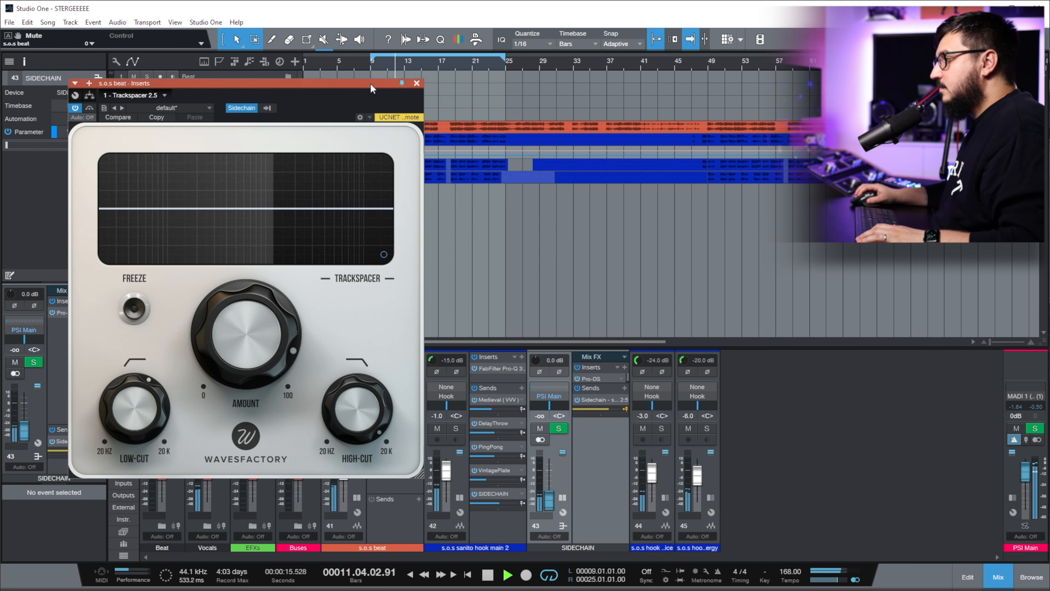
{"action": "left_click", "coordinate": [598, 377]}
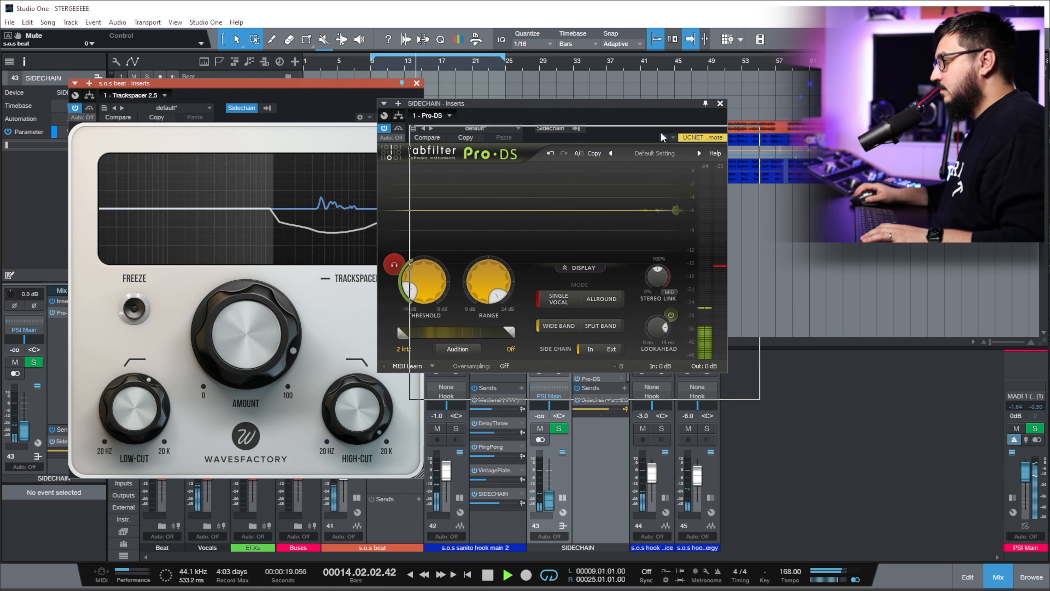
{"action": "left_click_drag", "start_coordinate": [628, 107], "coordinate": [691, 148]}
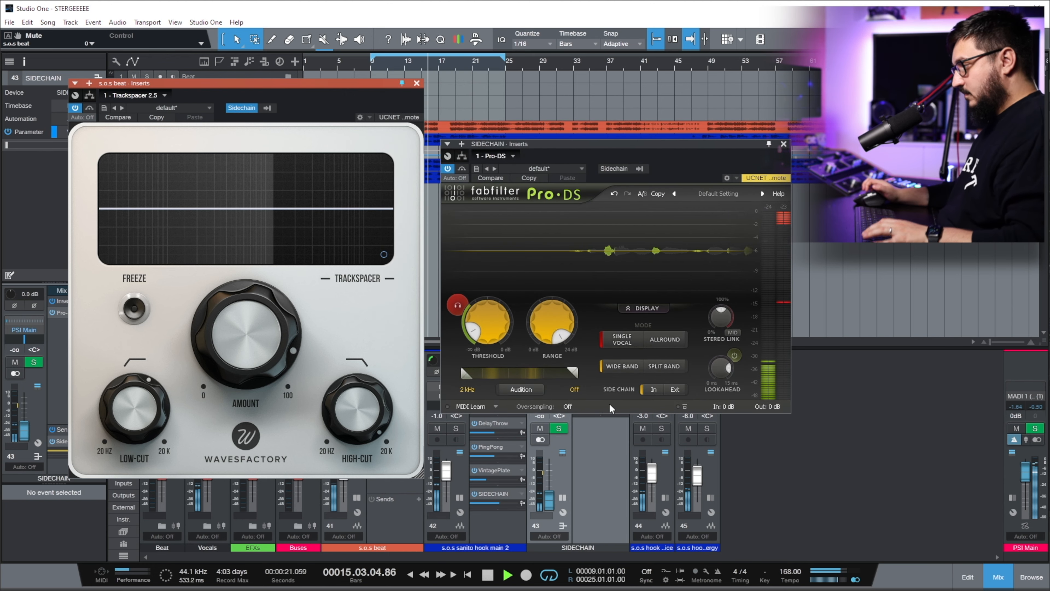
Compare the Allround mode in Pro-DS, return to Single Vocal, and set the threshold to -42.03 dB
{"action": "left_click", "coordinate": [662, 339]}
{"action": "left_click", "coordinate": [614, 343]}
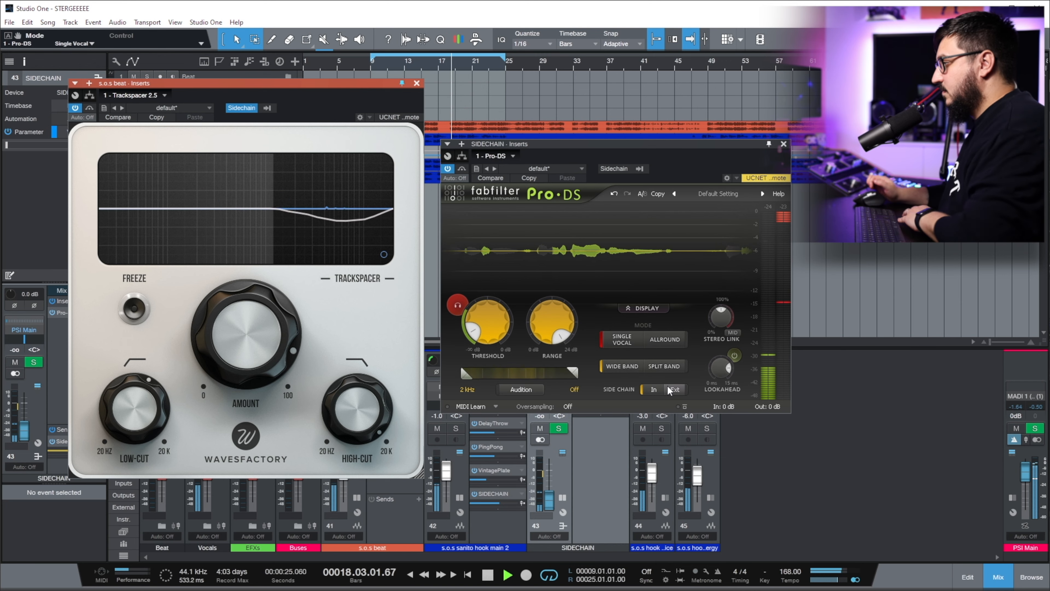
{"action": "left_click_drag", "start_coordinate": [493, 320], "coordinate": [495, 299]}
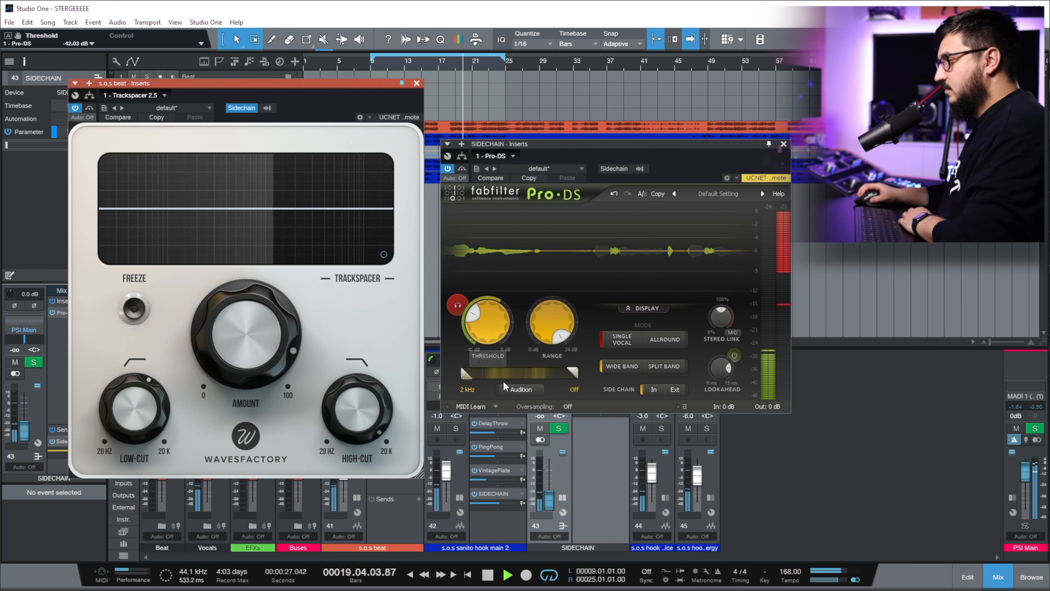
Set Trackspacer's amount to 100% and sweep its low-cut during playback, down to 20 Hz and back up to about 500 Hz
{"action": "left_click_drag", "start_coordinate": [237, 344], "coordinate": [240, 309]}
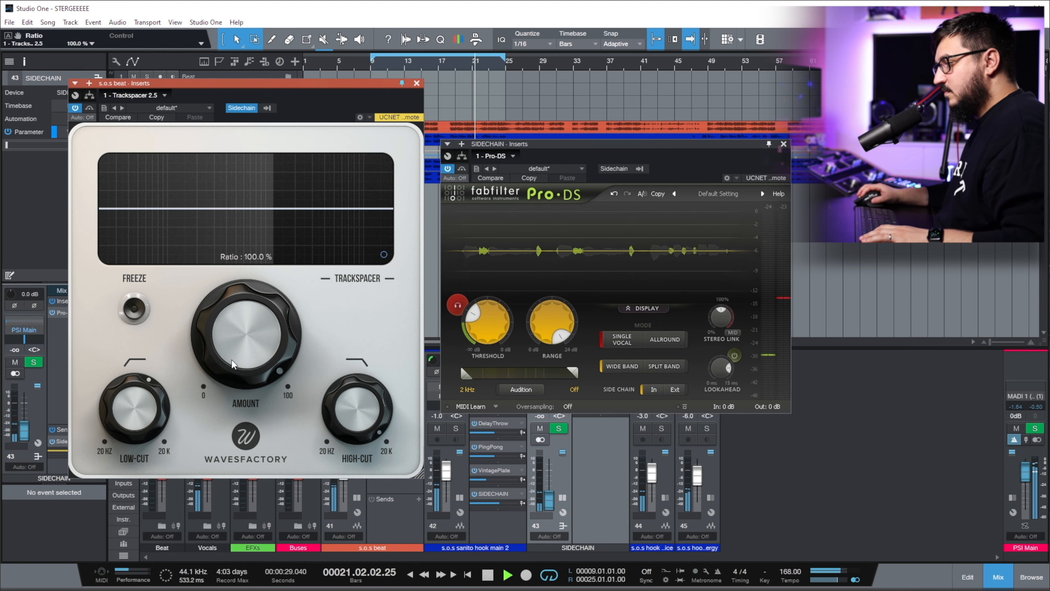
{"action": "left_click_drag", "start_coordinate": [135, 410], "coordinate": [228, 438]}
{"action": "mouse_move", "coordinate": [321, 424]}
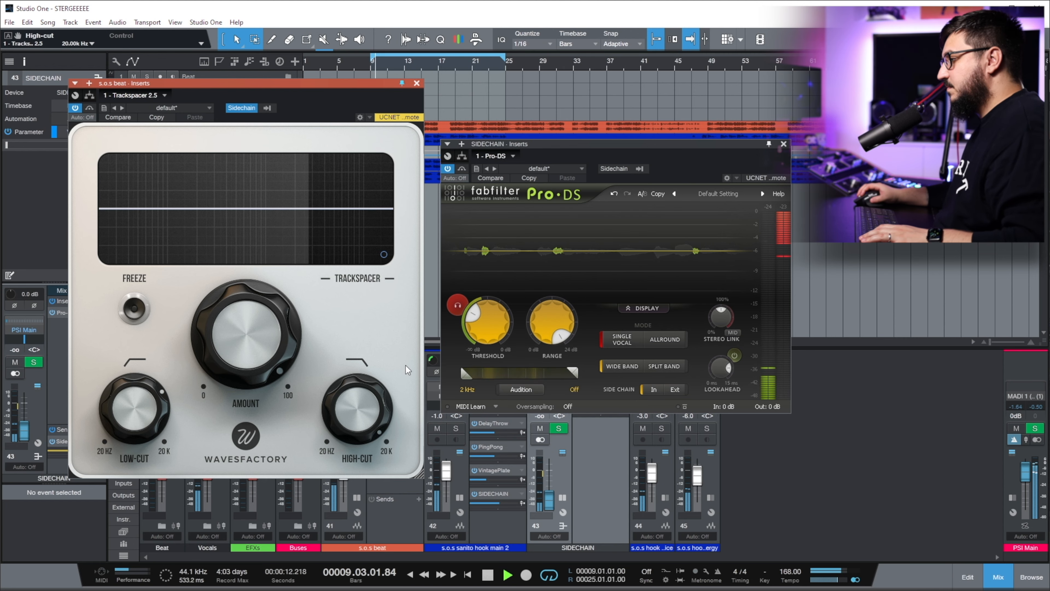
{"action": "left_click_drag", "start_coordinate": [136, 407], "coordinate": [136, 482]}
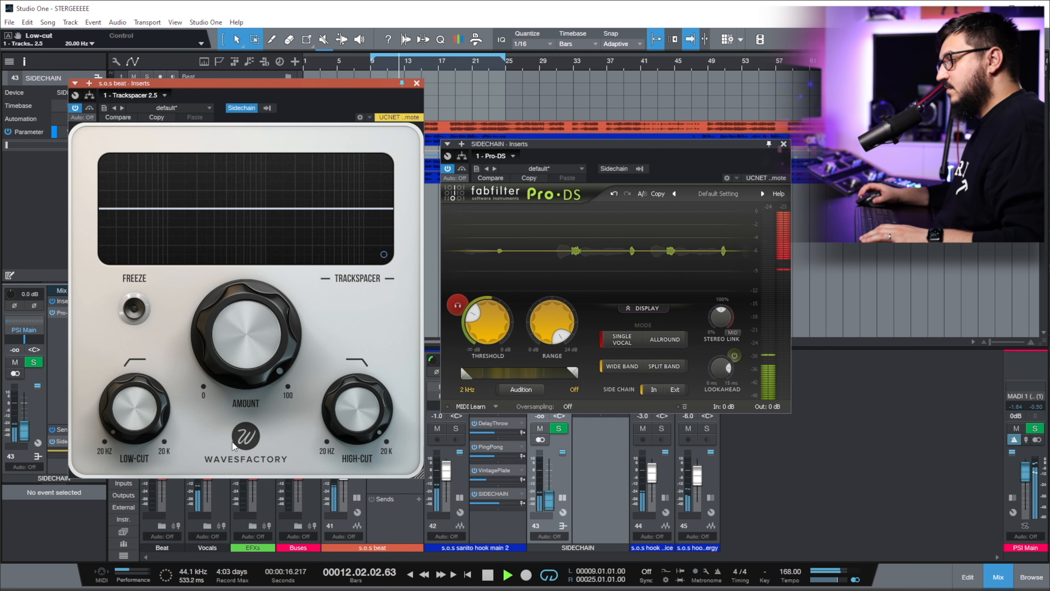
{"action": "mouse_move", "coordinate": [153, 438]}
{"action": "left_mouse_down"}
{"action": "mouse_move", "coordinate": [117, 365]}
{"action": "mouse_move", "coordinate": [117, 331]}
{"action": "left_mouse_up"}
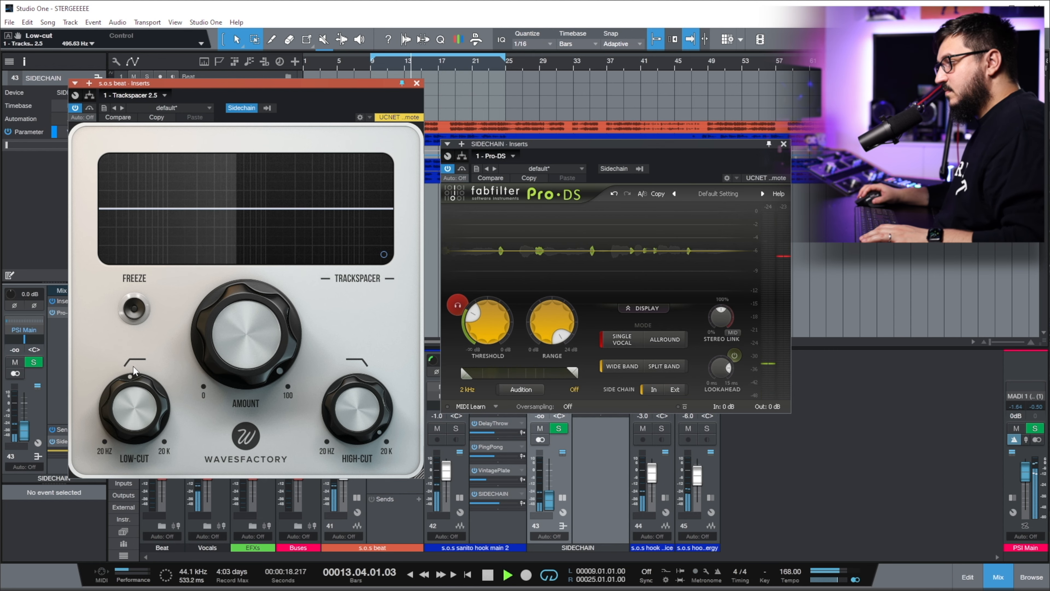
{"action": "left_click_drag", "start_coordinate": [122, 399], "coordinate": [123, 386]}
Enable M/S processing in Trackspacer's advanced settings and set the pan to 0%
{"action": "left_click", "coordinate": [383, 254]}
{"action": "left_click", "coordinate": [217, 230]}
{"action": "left_click_drag", "start_coordinate": [140, 230], "coordinate": [111, 360]}
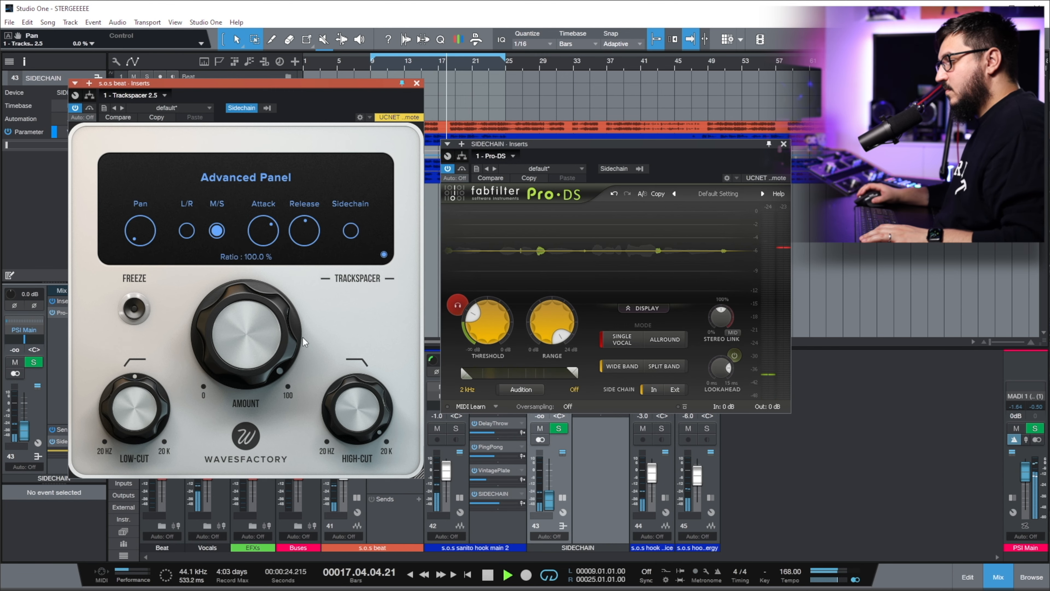
{"action": "left_click", "coordinate": [383, 254]}
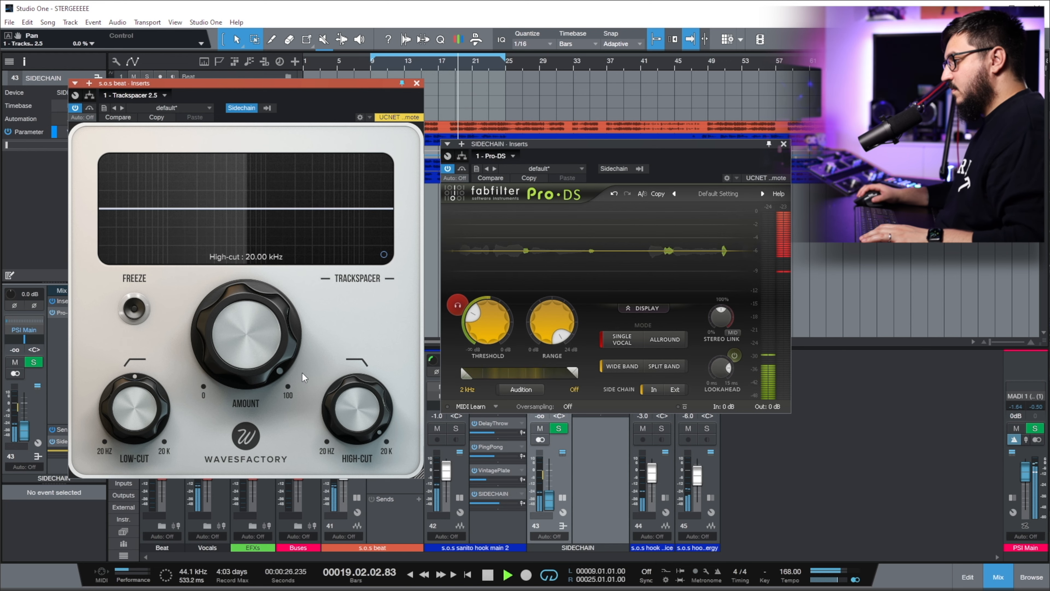
Raise Trackspacer's low-cut slightly and set its release to 12.80 ms in the advanced settings with playback stopped
{"action": "left_click_drag", "start_coordinate": [127, 416], "coordinate": [127, 409]}
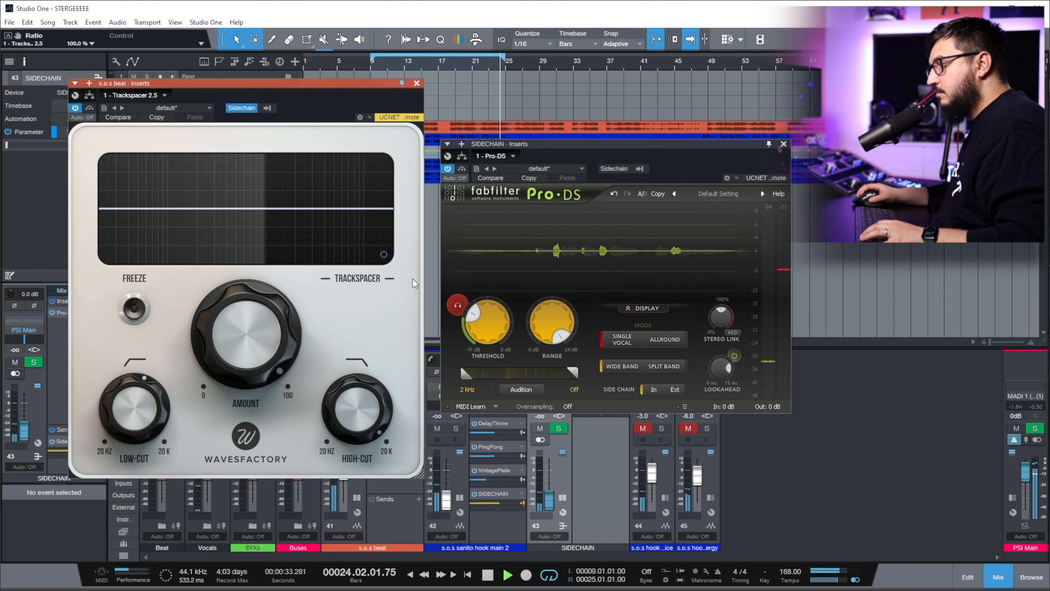
{"action": "key", "text": "space"}
{"action": "left_click", "coordinate": [383, 254]}
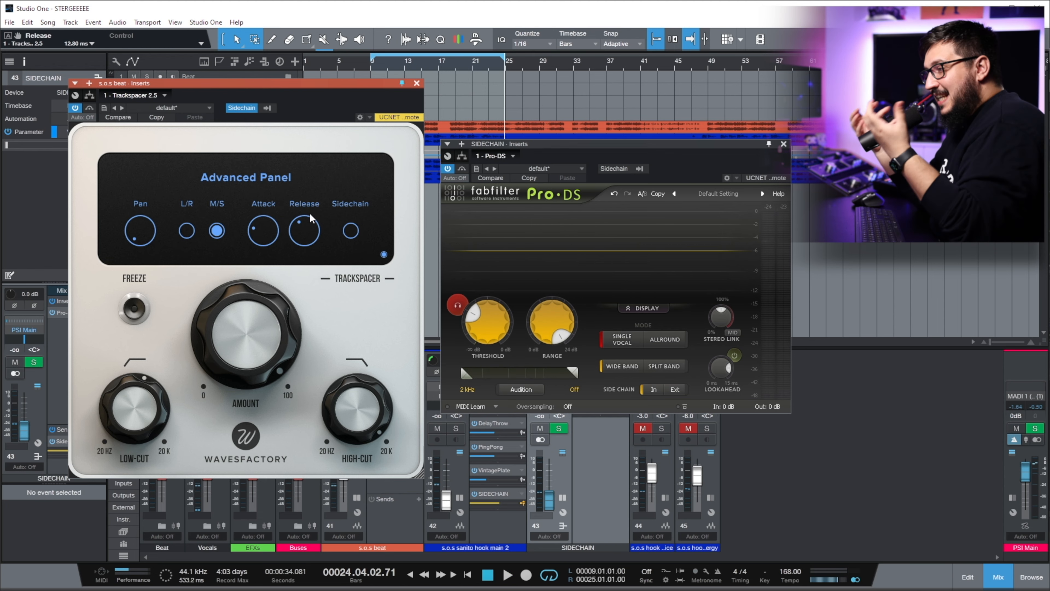